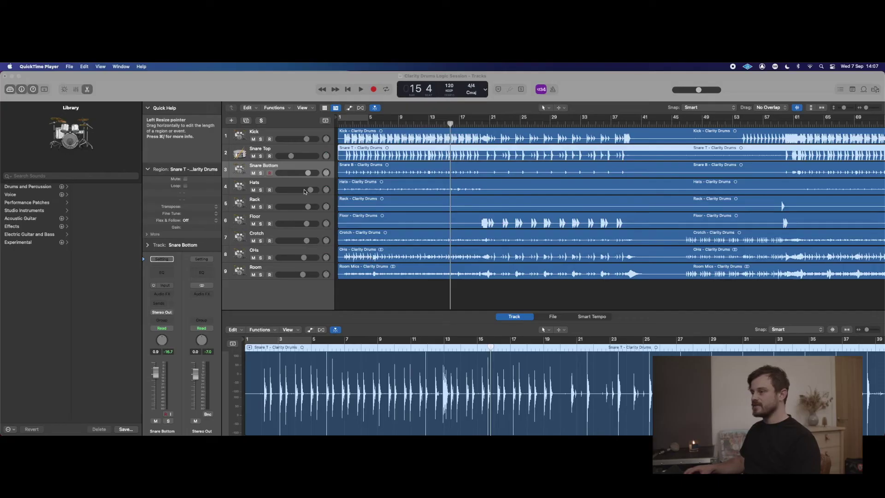
Step: Select the Snare Top track, fit the whole arrangement in view, and play from bar 59
left_click(264, 148)
left_click(264, 148)
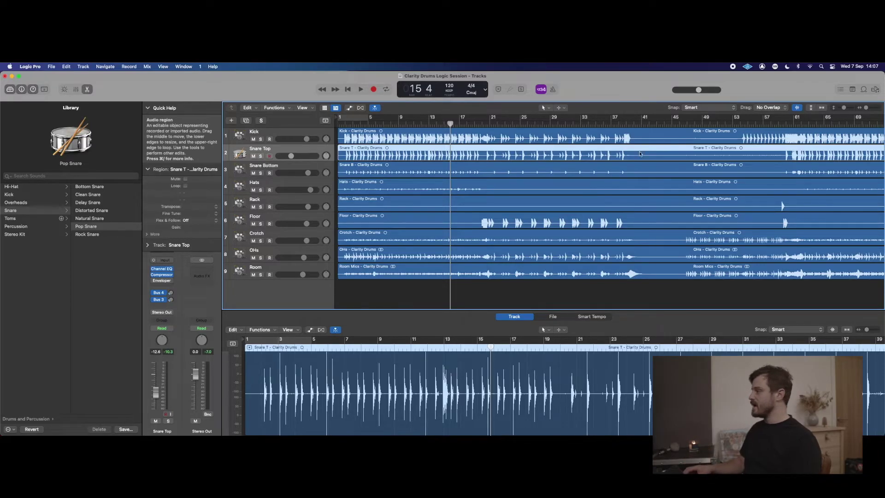
left_click_drag(847, 108, 846, 109)
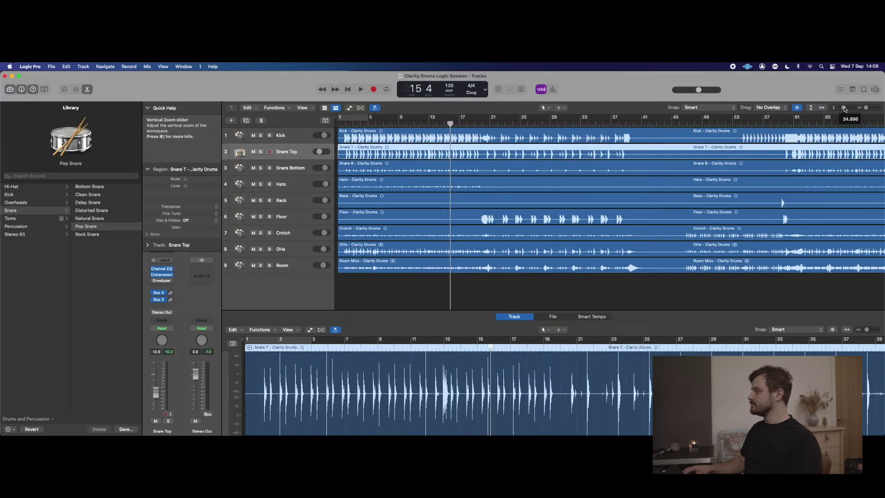
key("z")
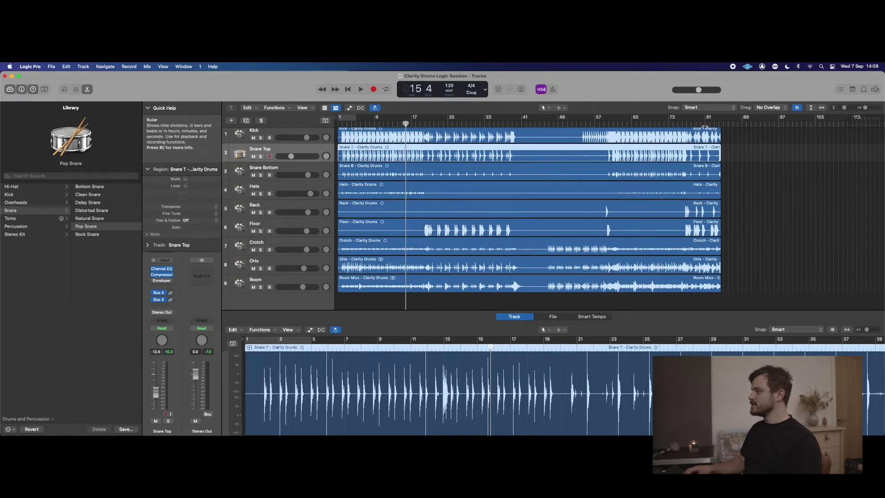
left_click(606, 124)
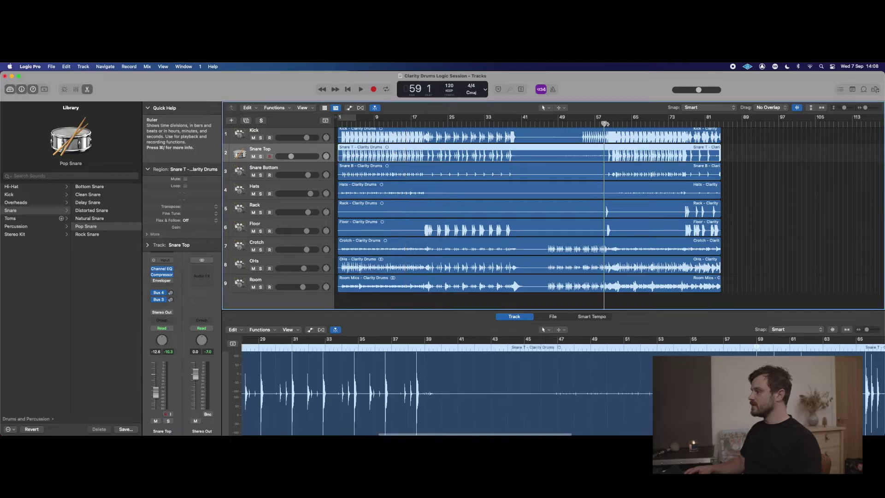
key("space")
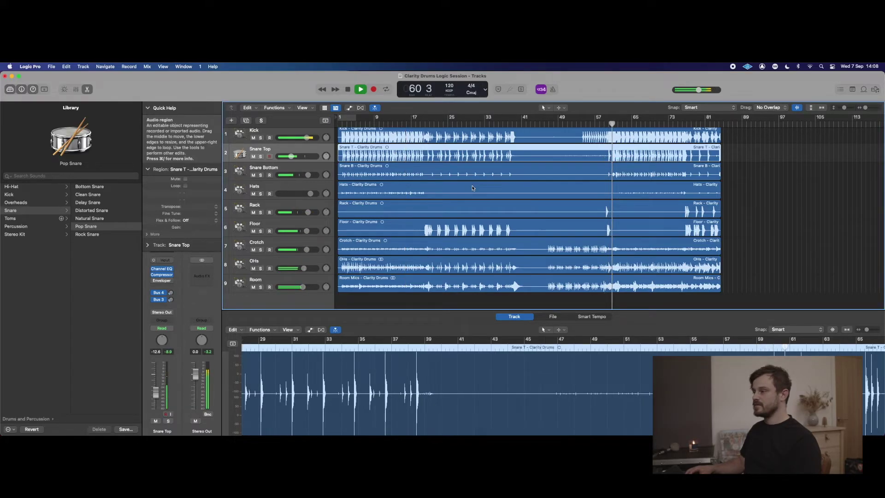
Step: Set the Snare Top volume to about -0.6 dB, Hats to +1.7 dB and OHs to -0.1 dB
right_click(294, 158)
left_click(293, 158)
left_click_drag(292, 157, 307, 157)
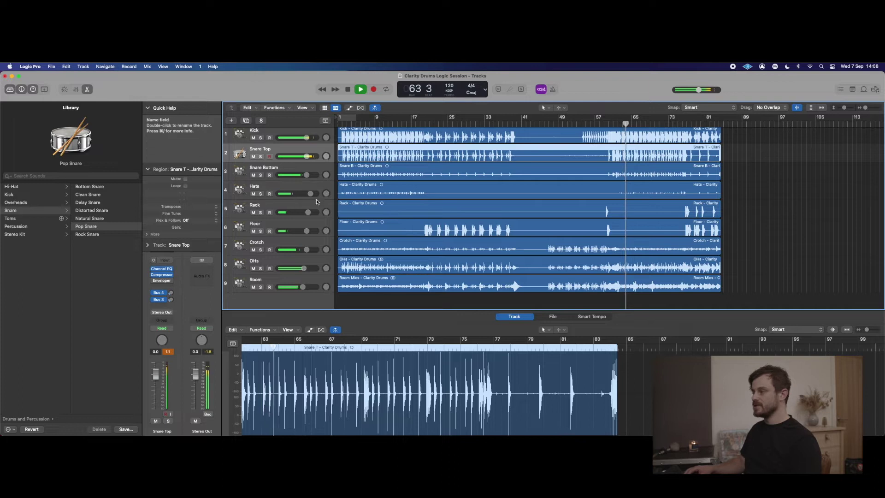
key("space")
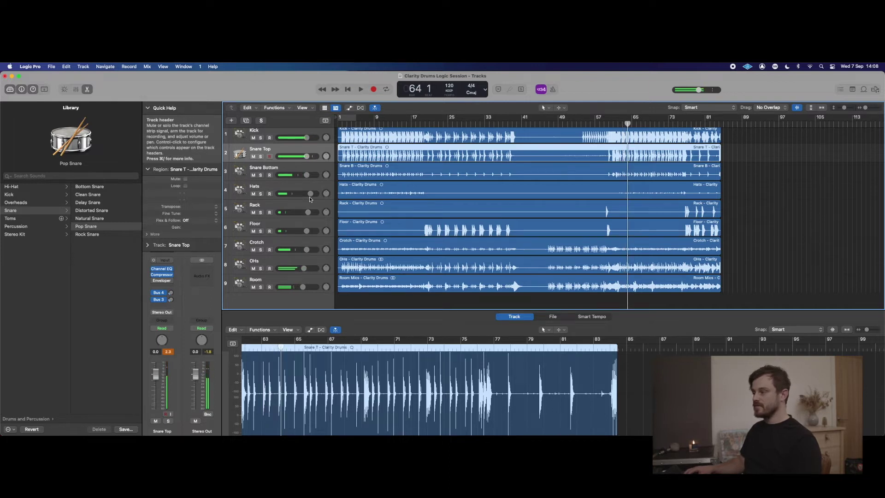
left_click_drag(311, 193, 310, 194)
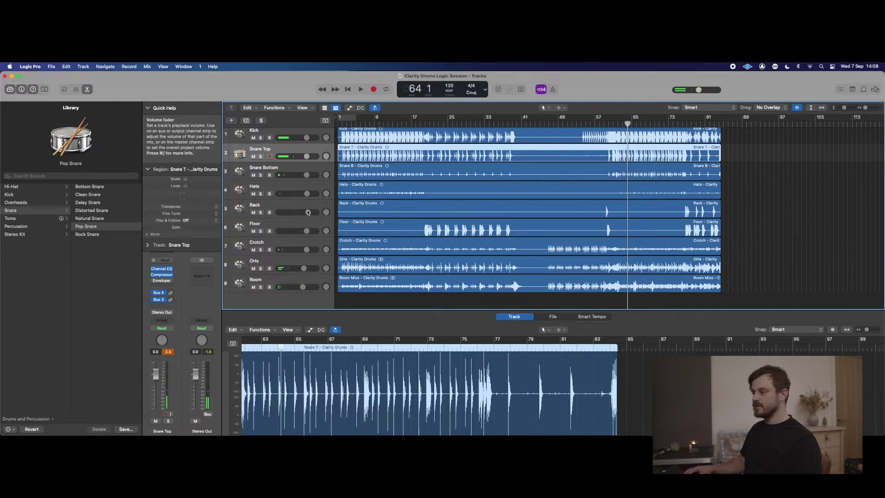
left_click_drag(304, 268, 306, 268)
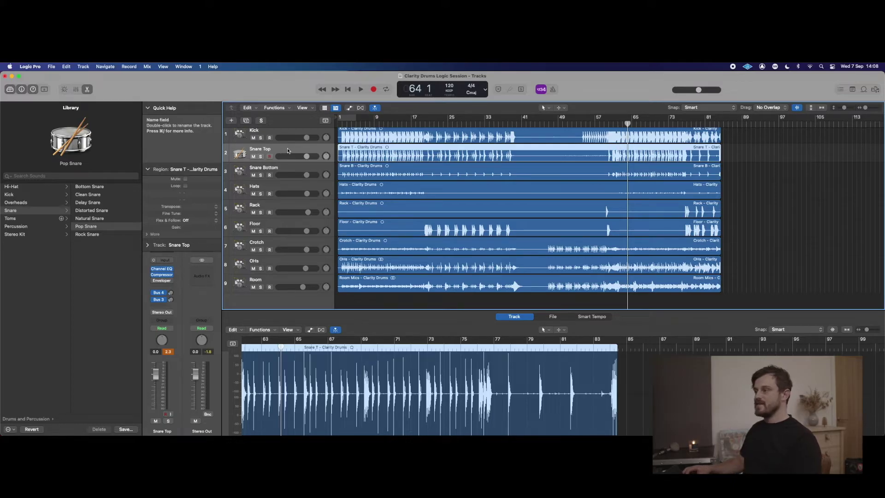
left_click(84, 67)
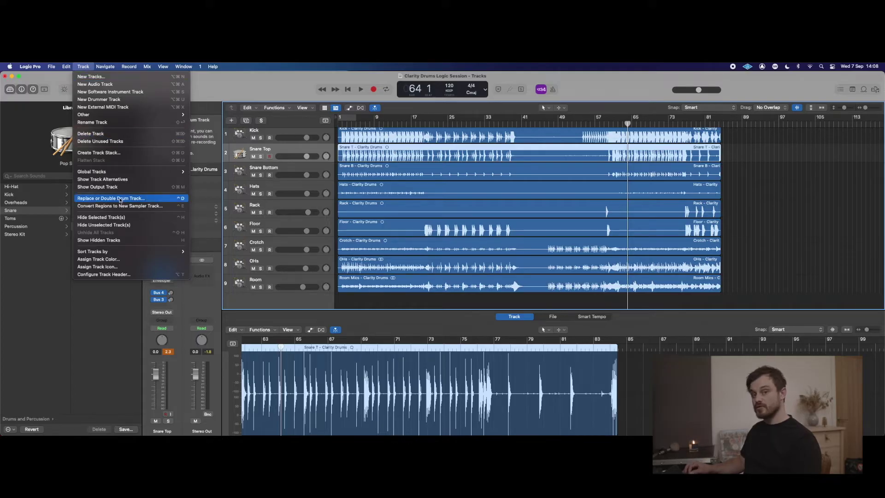
Step: Choose Replace or Double Drum Track to layer a sampled snare onto Snare Top
left_click(120, 200)
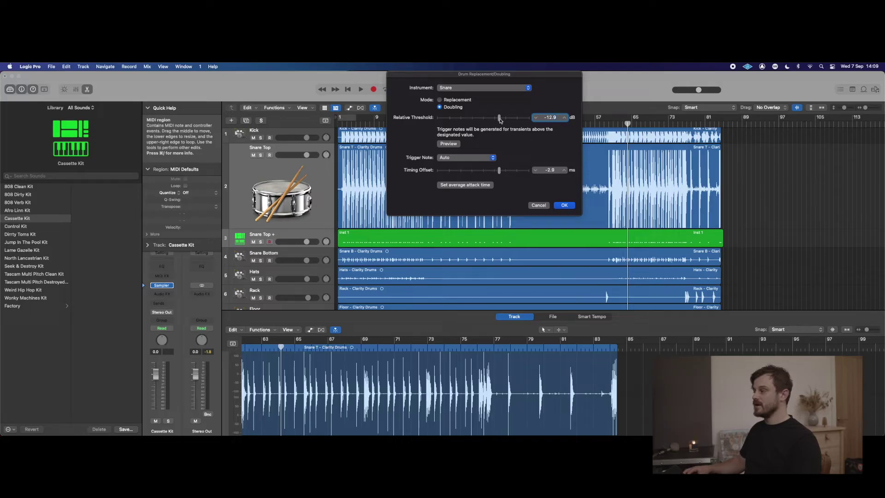
Step: Lower the doubling Relative Threshold to -15.5 dB while zoomed on the snare hits, returning to bar 59
left_click_drag(501, 121, 512, 121)
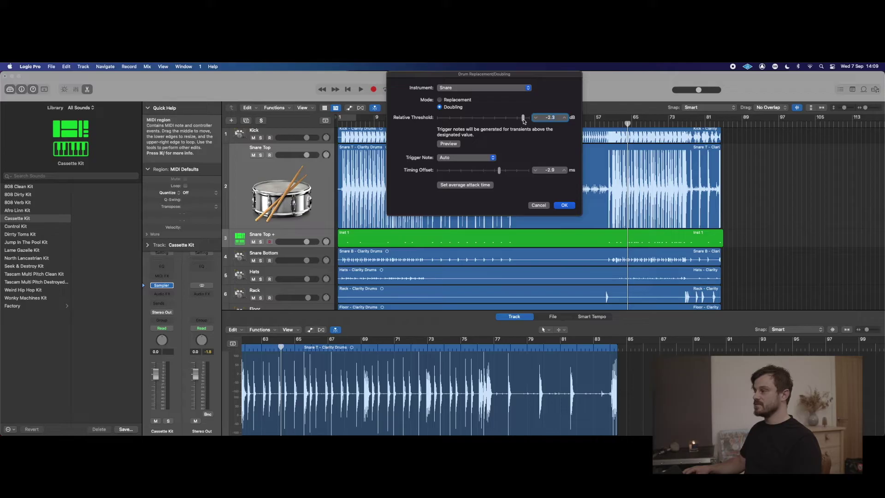
left_click_drag(509, 121, 511, 121)
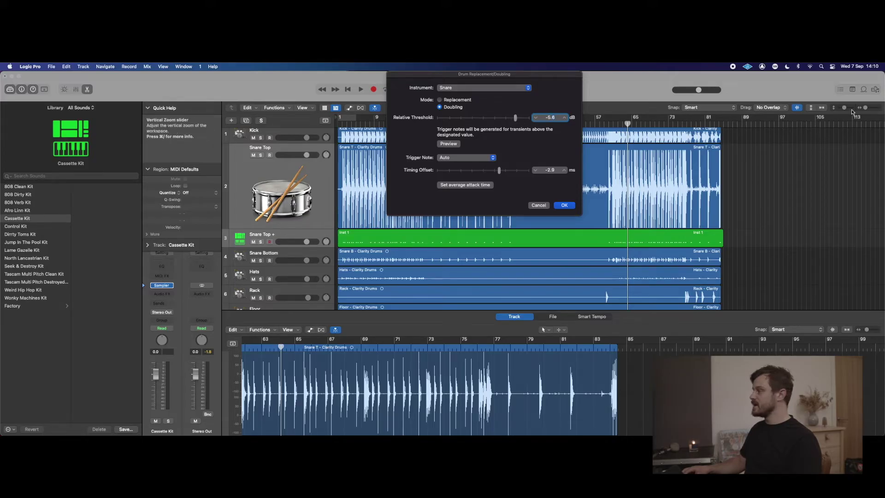
left_click_drag(866, 108, 876, 109)
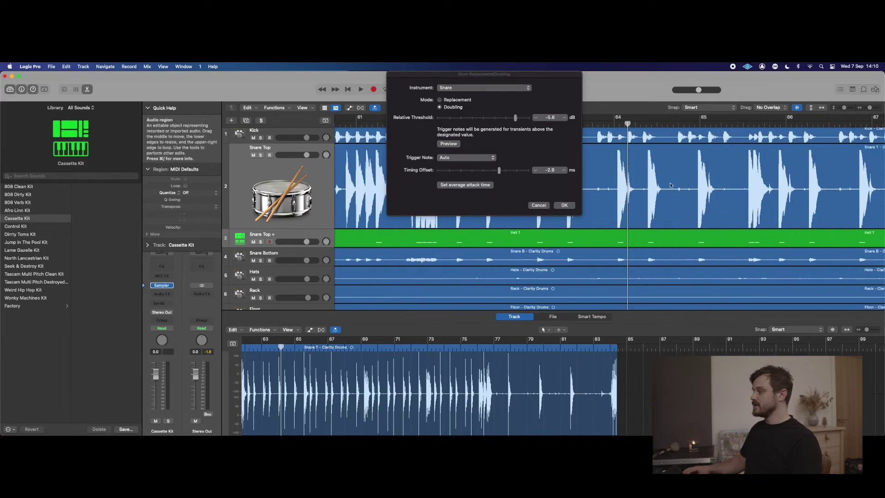
left_click_drag(521, 78, 273, 78)
left_click_drag(267, 120, 244, 122)
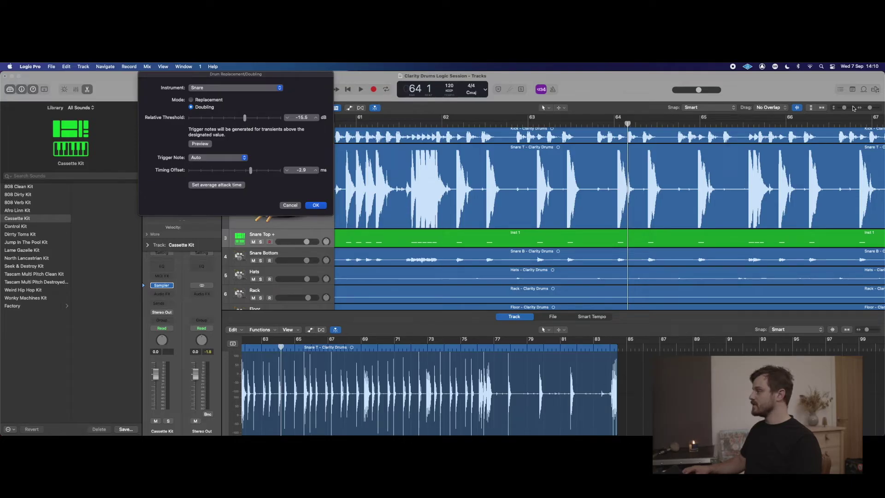
left_click_drag(870, 107, 868, 109)
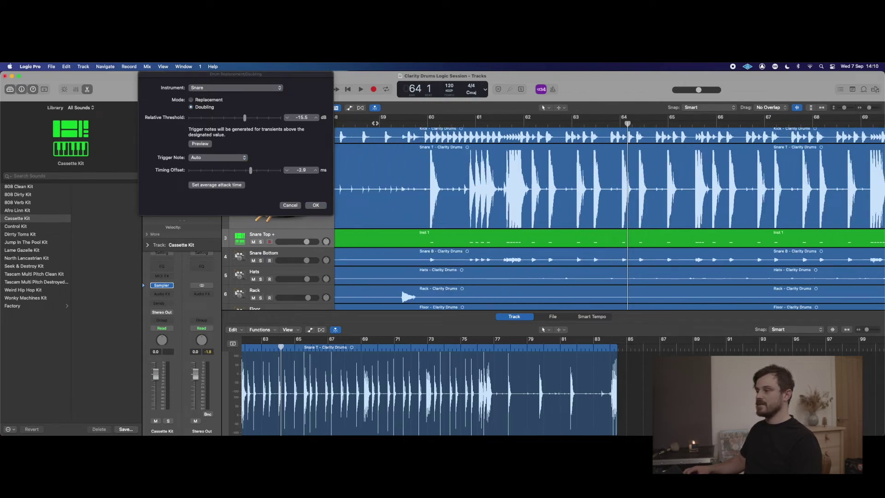
left_click(375, 123)
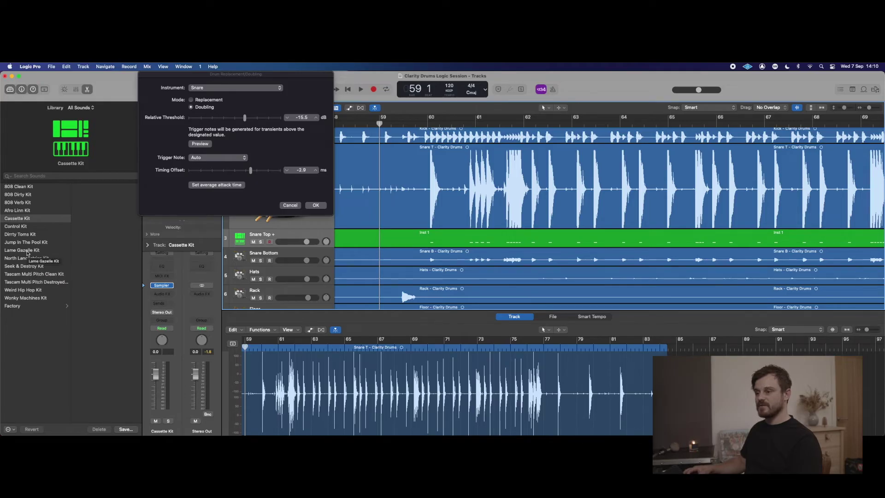
Step: Compare Lame Gazelle Kit against Cassette Kit, keep Cassette Kit, and play the doubled snare
left_click(28, 251)
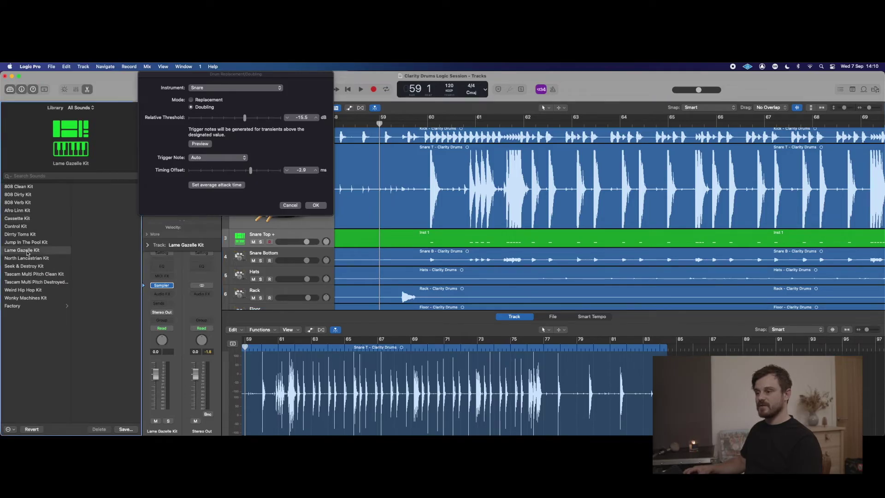
left_click(26, 219)
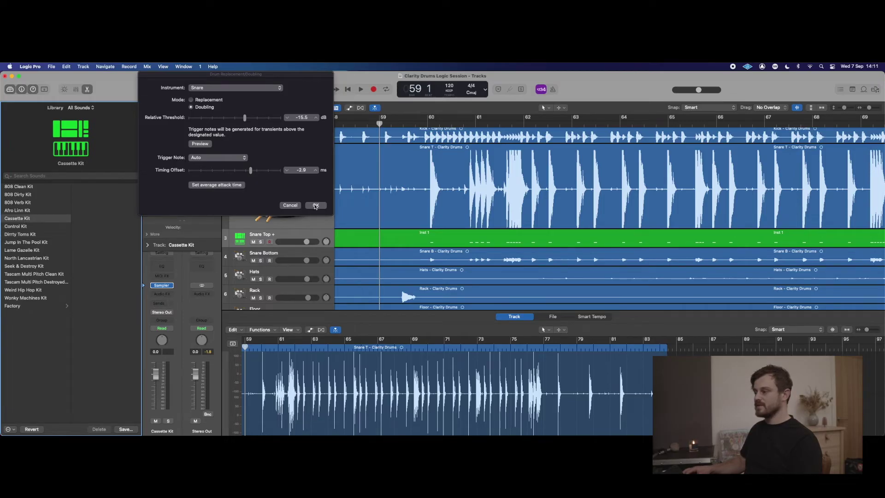
key("space")
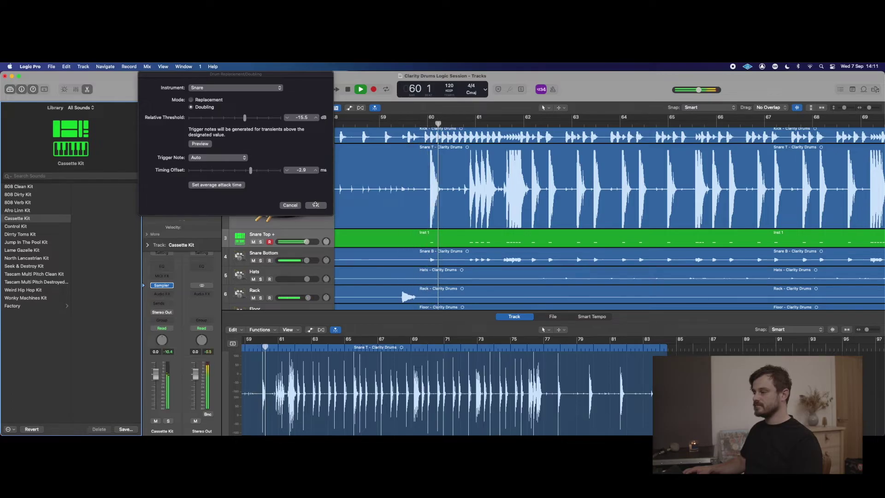
Step: Solo Snare Top and lower its volume to about -1.1 dB
left_click(261, 242)
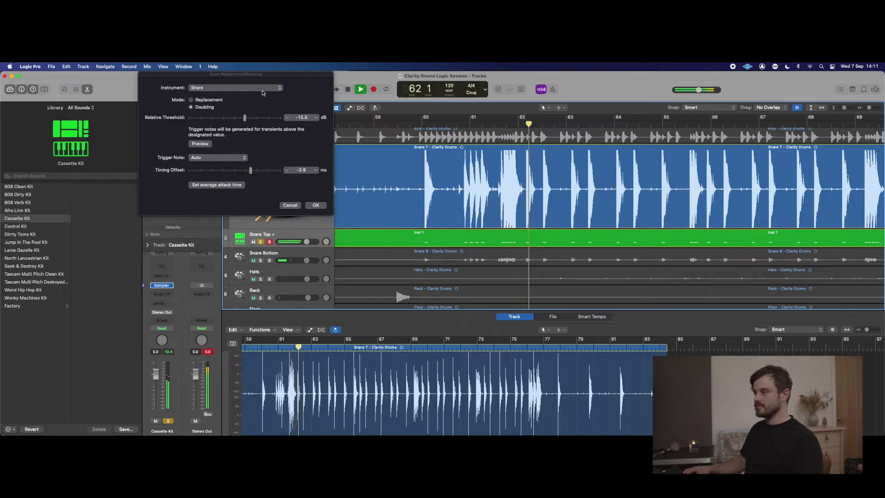
left_click_drag(268, 75, 494, 75)
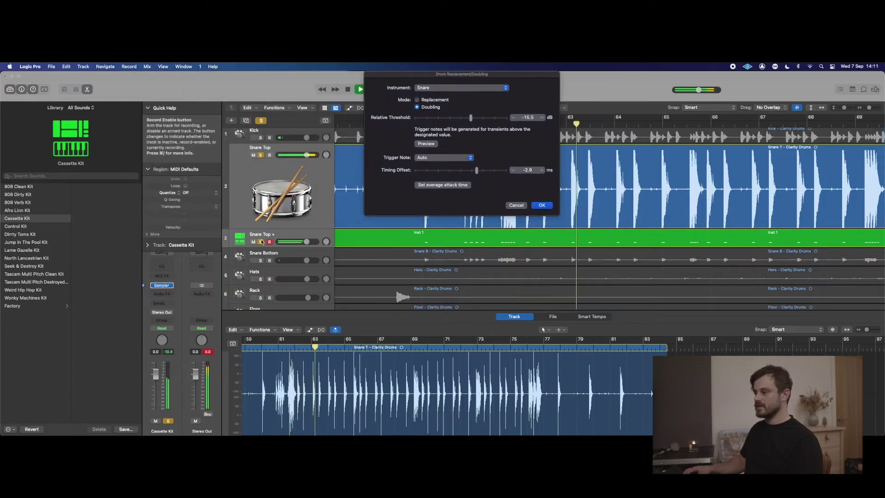
left_click_drag(306, 155, 305, 156)
right_click(305, 156)
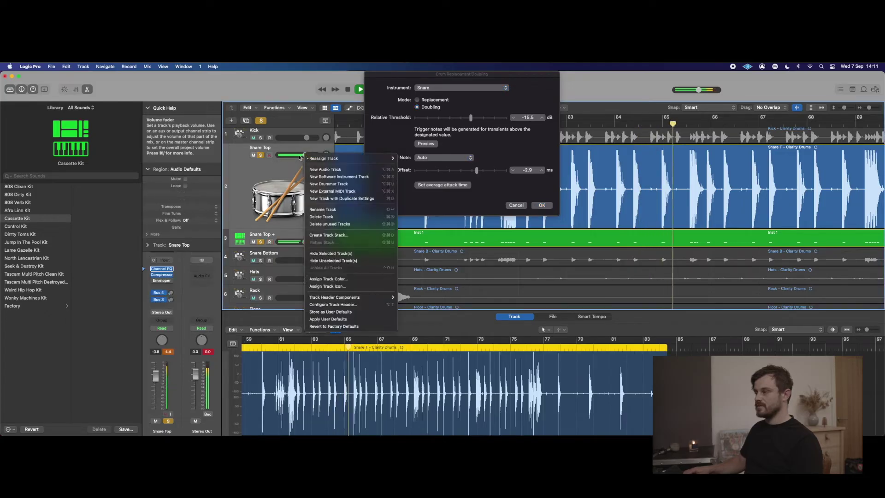
left_click_drag(305, 156, 296, 156)
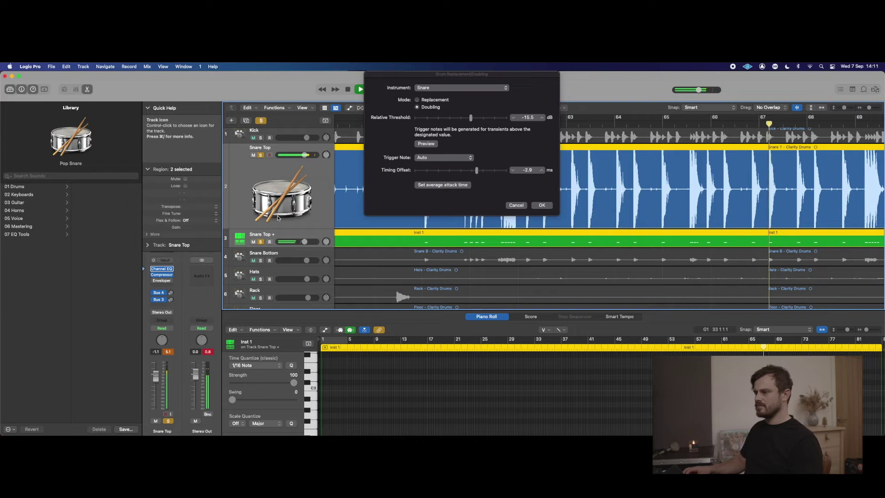
left_click(284, 150)
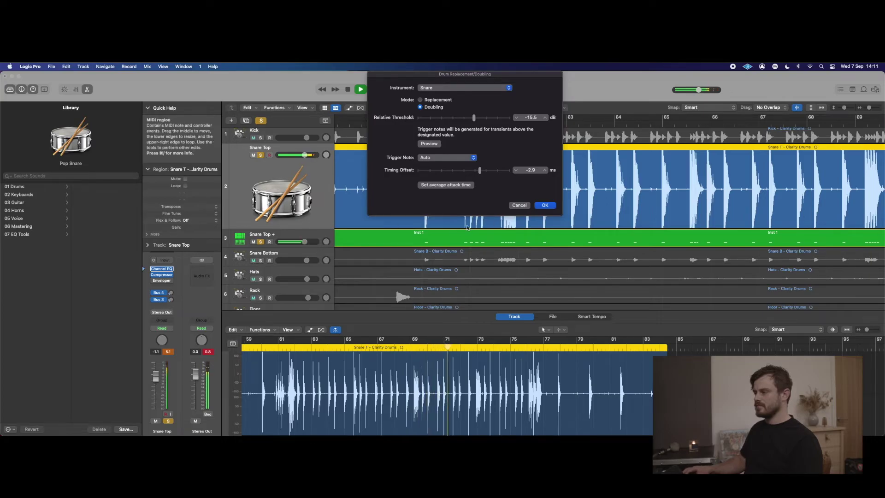
Step: Confirm the snare doubling, then play the kit and turn down the Snare Top + volume
left_click(548, 207)
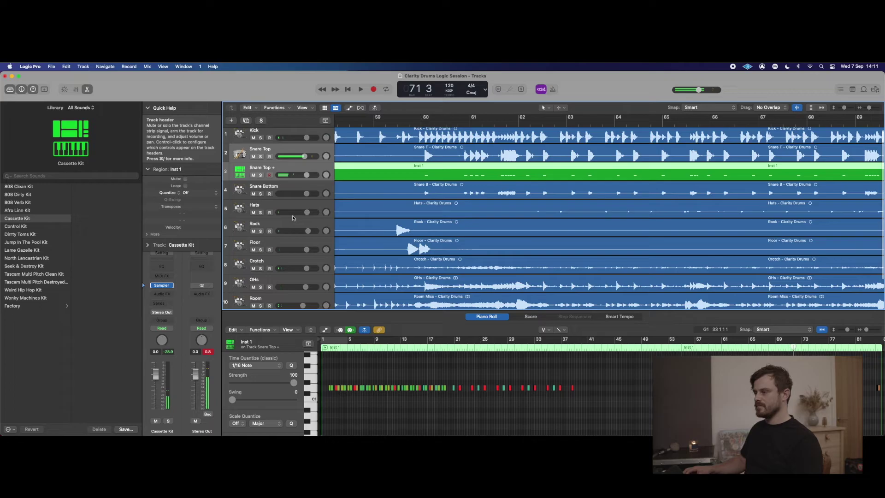
key("space")
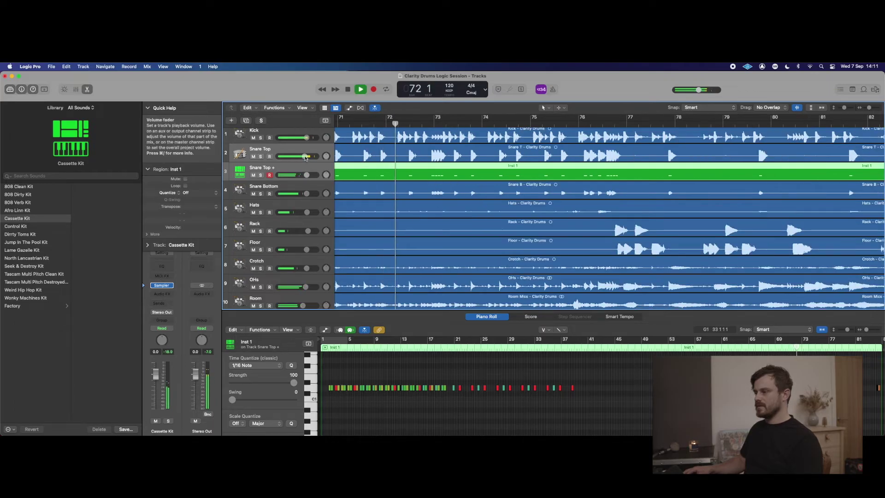
left_click_drag(304, 175, 292, 158)
left_click(248, 135)
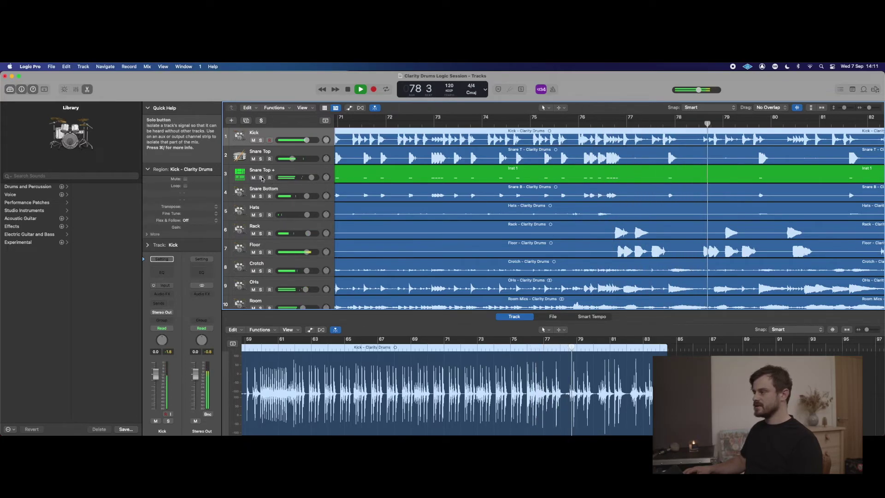
key("space")
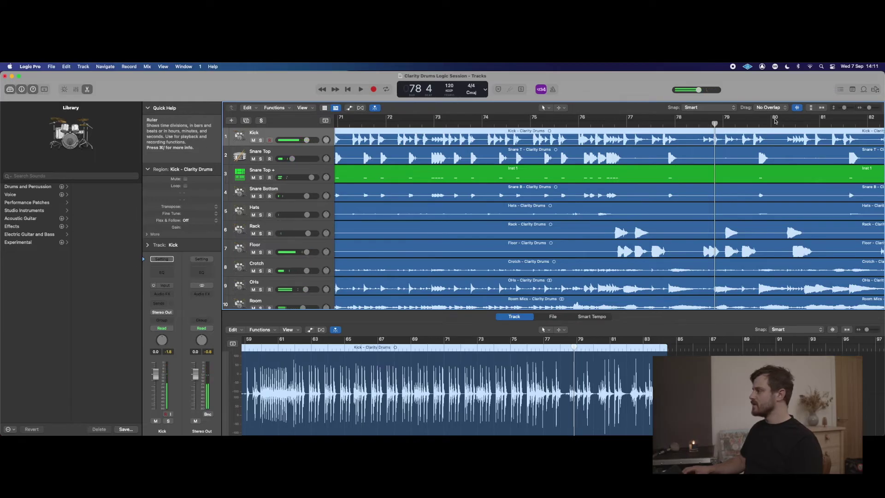
Step: Play from bar 60 with the Snare Top + track soloed
scroll(690, 139, "down", 5)
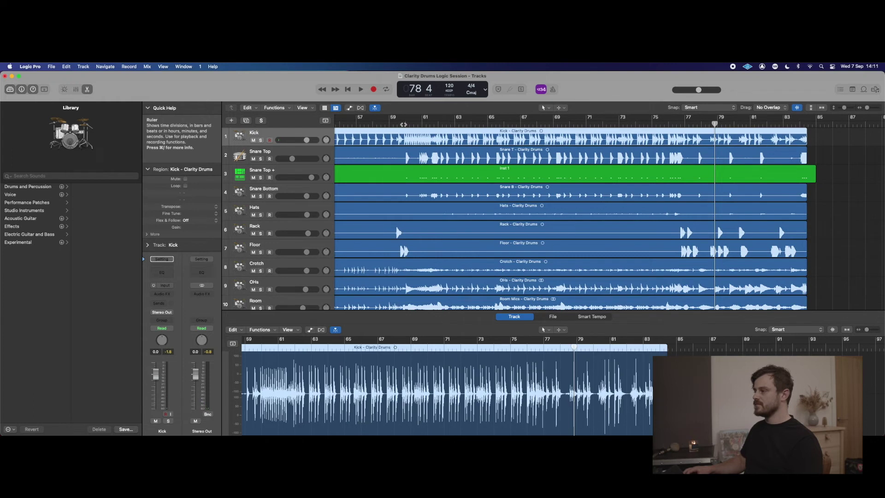
left_click(404, 125)
key("space")
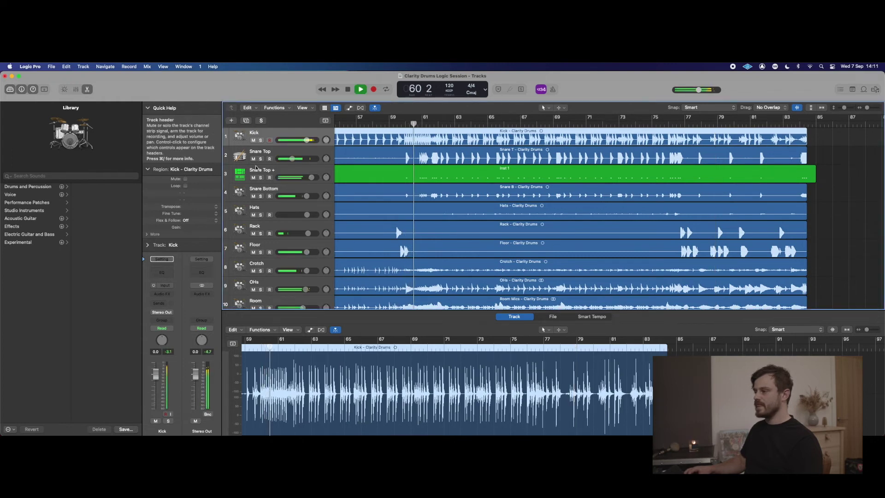
left_click(260, 178)
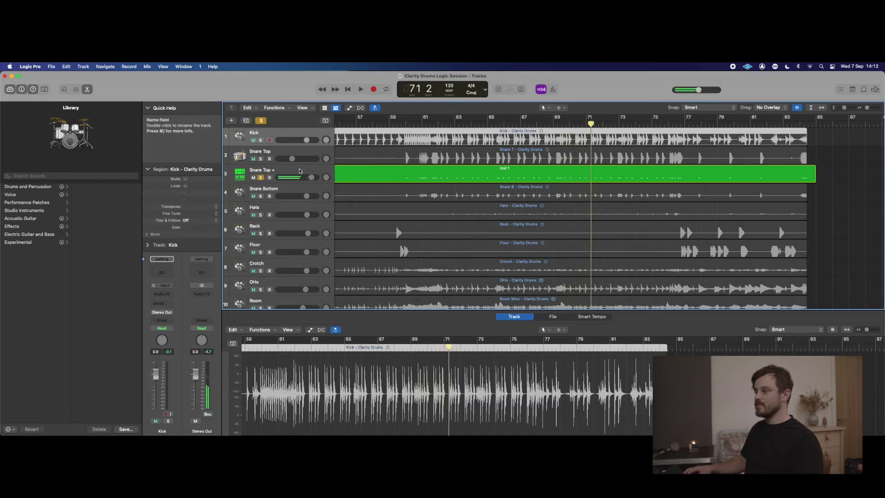
Step: Open the Inst 1 region in an enlarged Piano Roll zoomed on the trigger notes
left_click(445, 179)
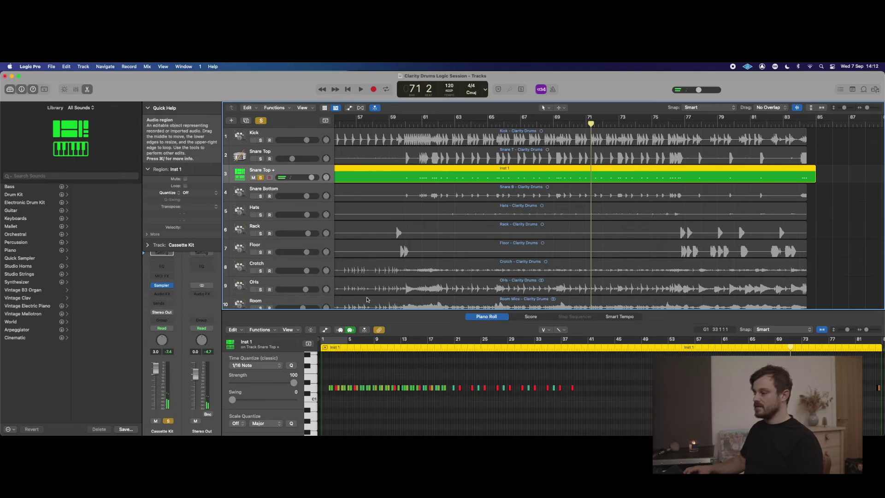
left_click_drag(364, 310, 364, 187)
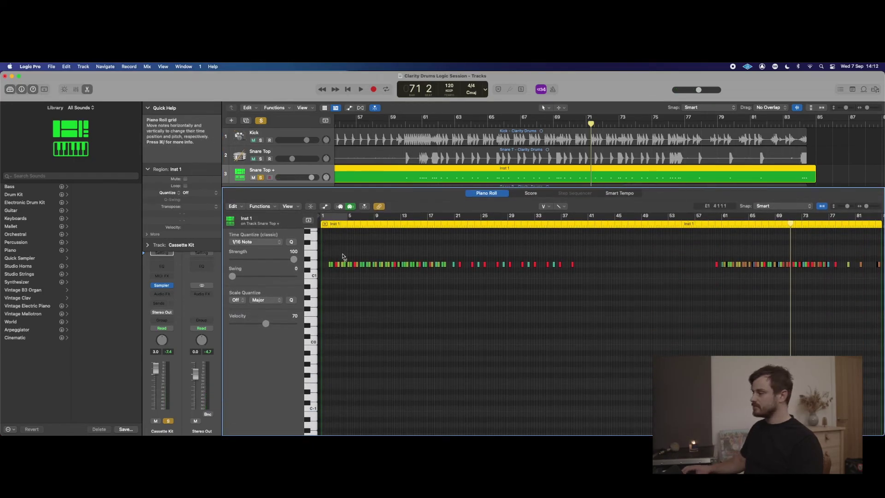
left_click_drag(867, 207, 868, 208)
left_click(669, 265)
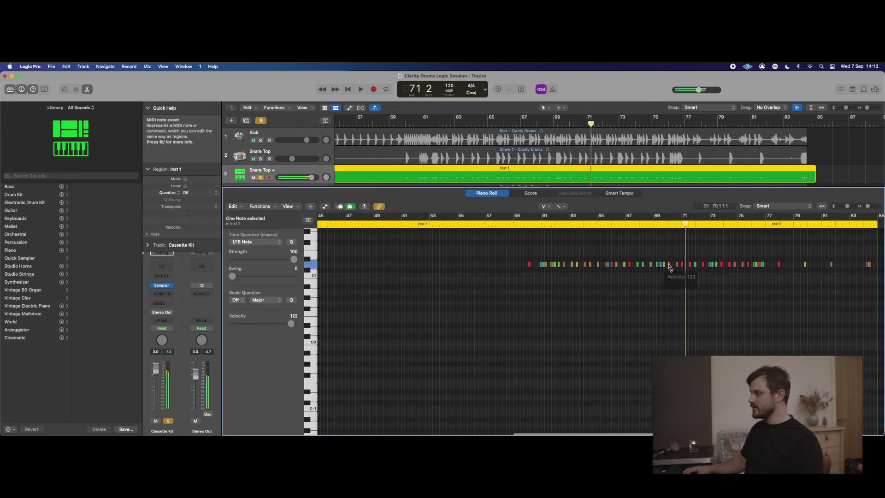
scroll(609, 240, "right", 2)
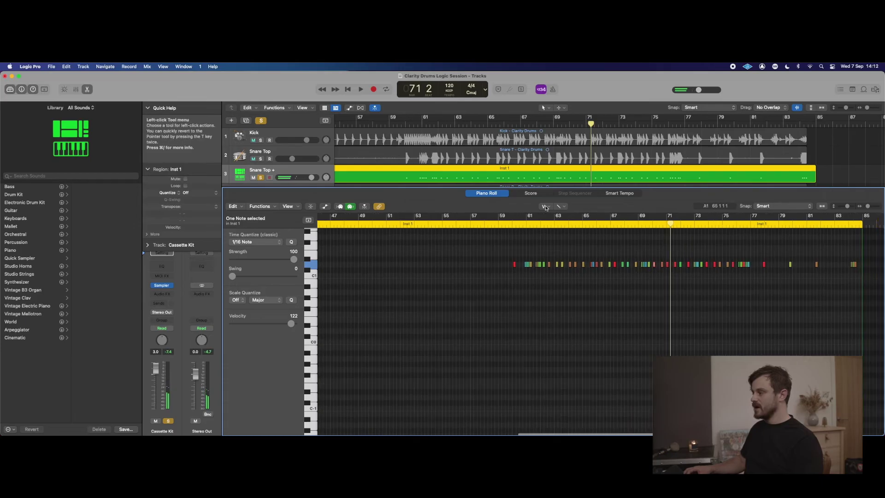
Step: With the Velocity Tool, lower one trigger note and raise others to velocities 117 and 127
left_click(550, 208)
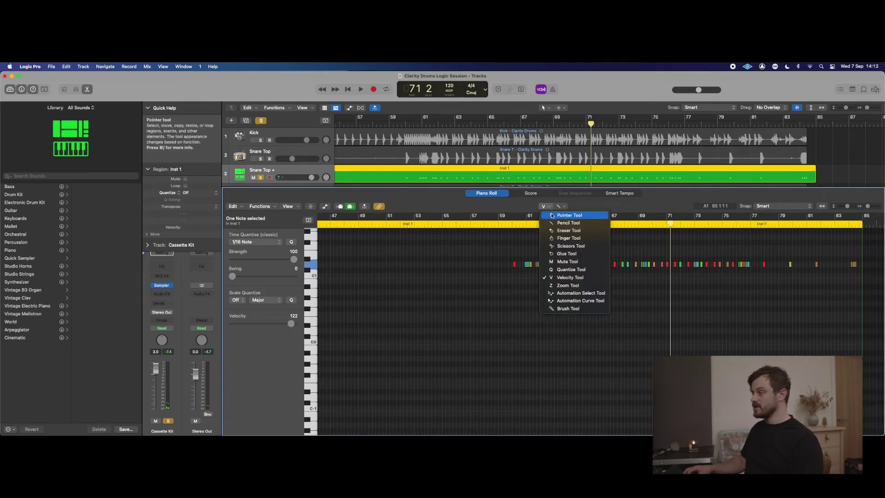
left_click(570, 277)
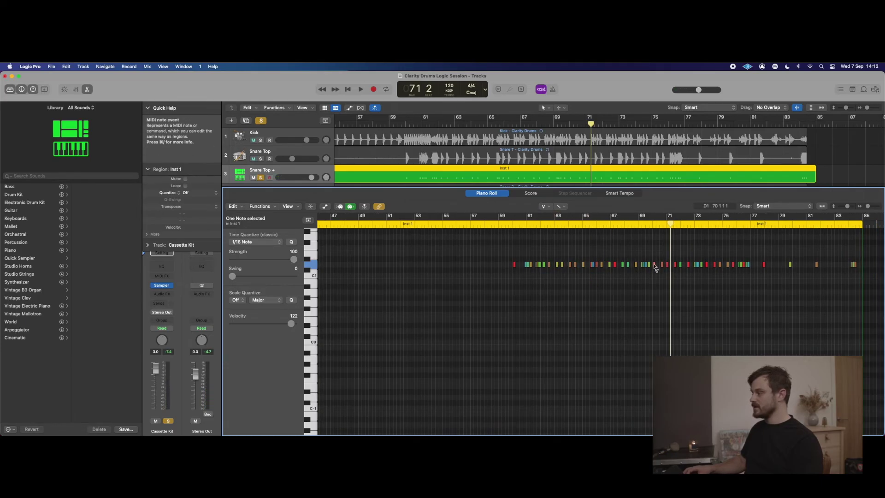
left_click(655, 266)
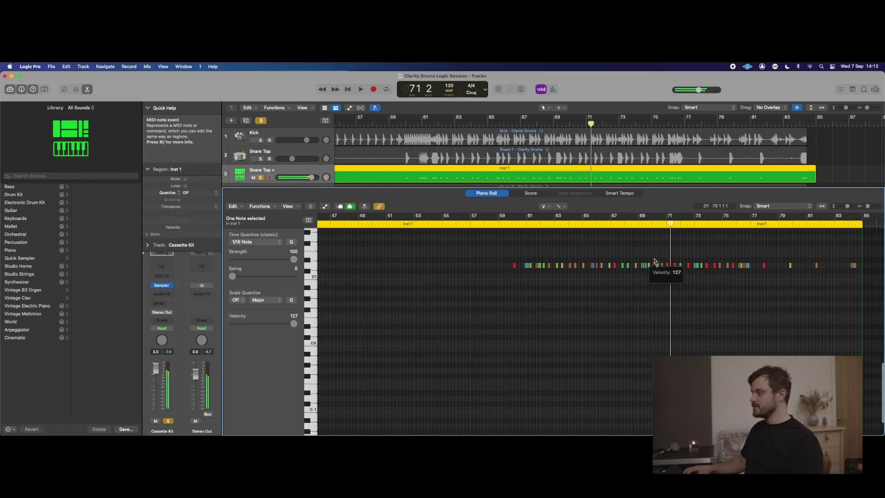
left_click_drag(655, 251, 659, 260)
mouse_move(662, 258)
left_mouse_down()
mouse_move(664, 284)
mouse_move(663, 247)
left_mouse_up()
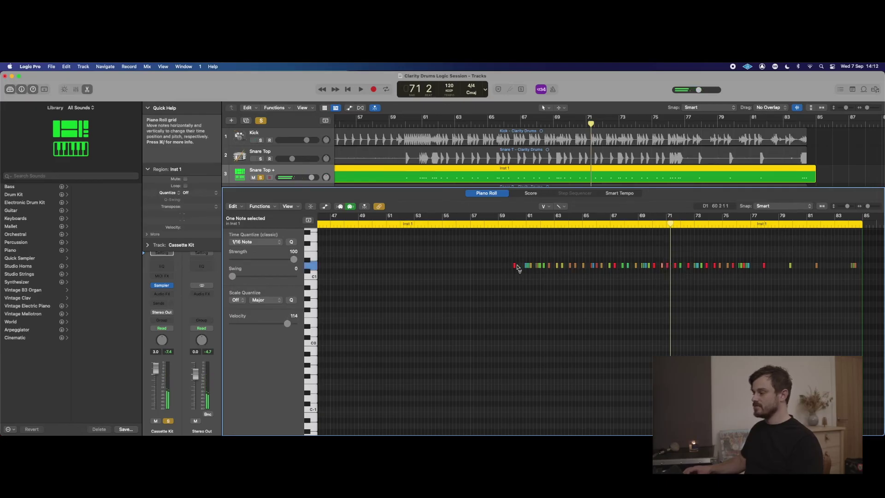
left_click(516, 268)
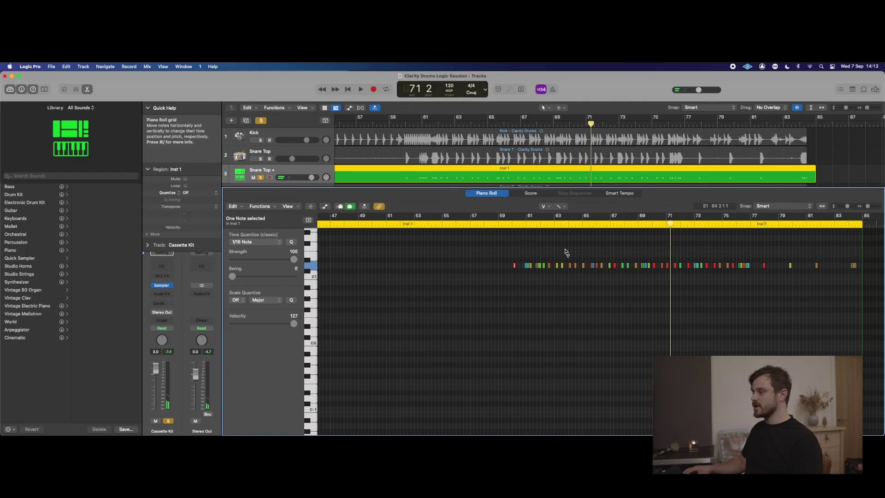
left_click_drag(603, 194, 602, 307)
Step: Play from bar 54, unsolo Snare Top +, and raise its volume to about +3.8 dB
scroll(390, 151, "left", 3)
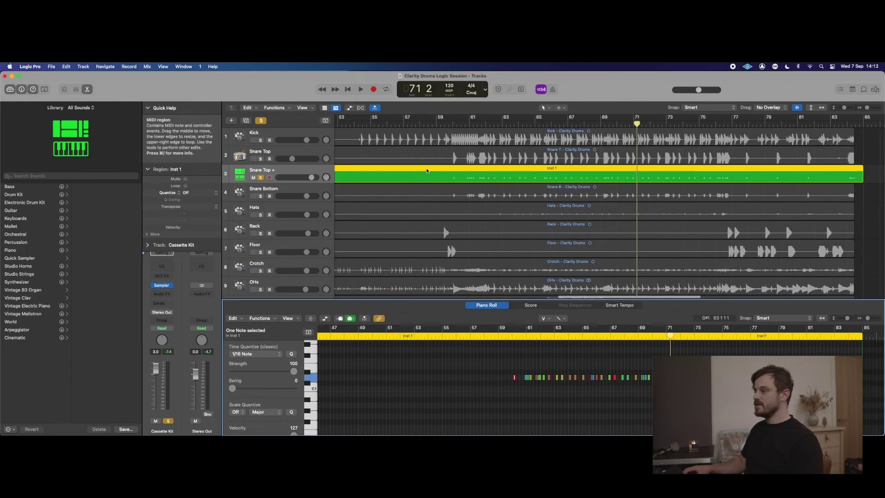
left_click(367, 124)
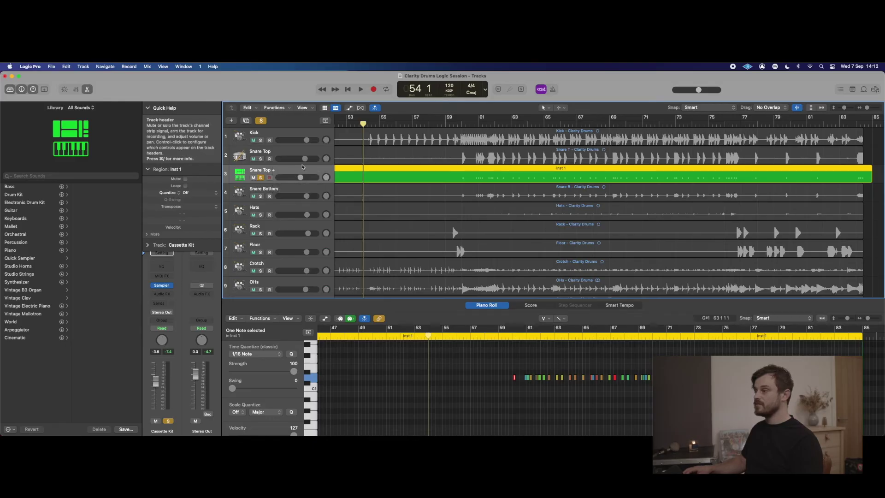
key("space")
left_click(261, 178)
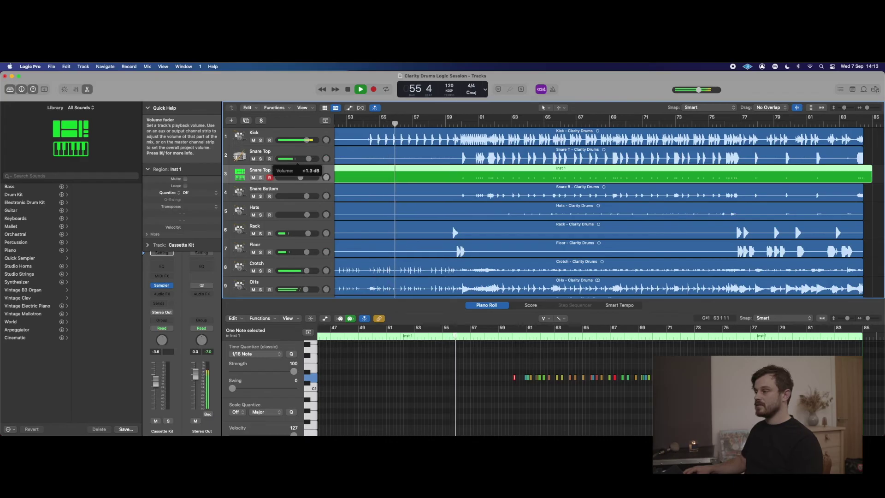
left_click(451, 124)
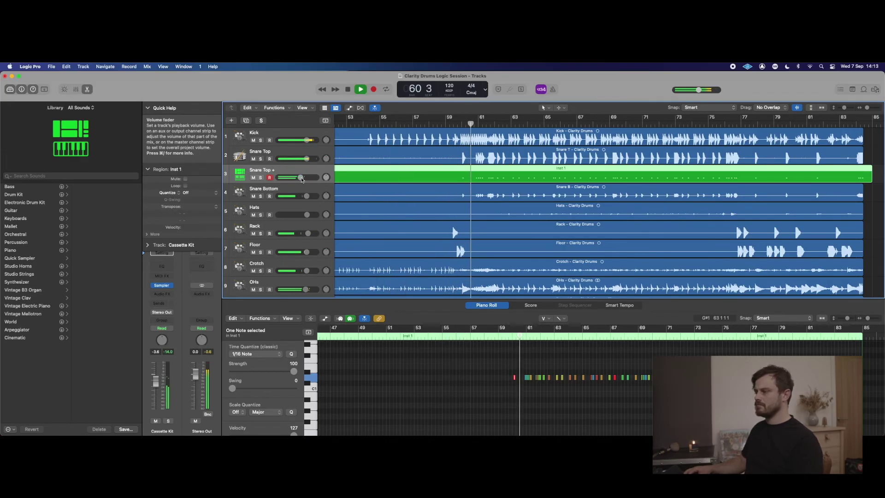
left_click_drag(302, 179, 315, 179)
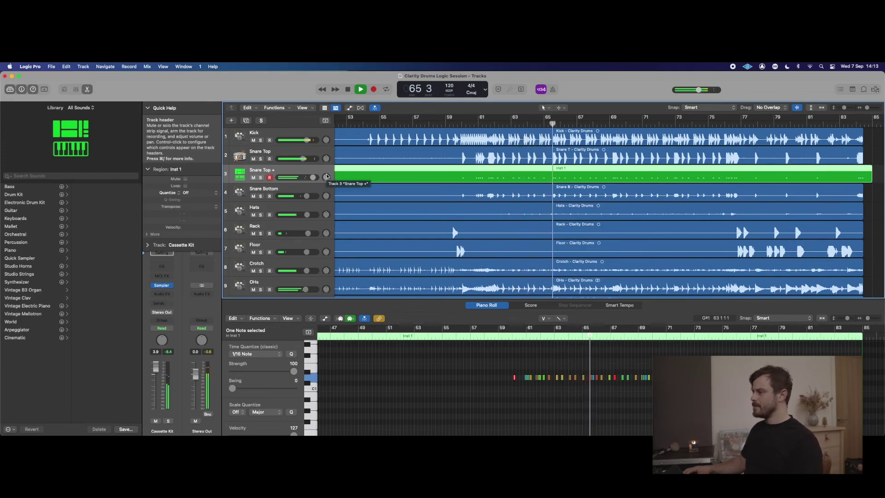
key("space")
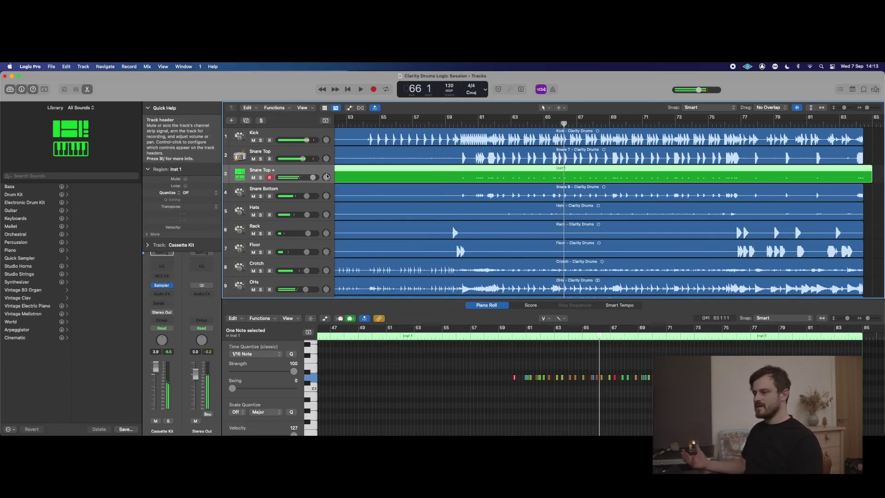